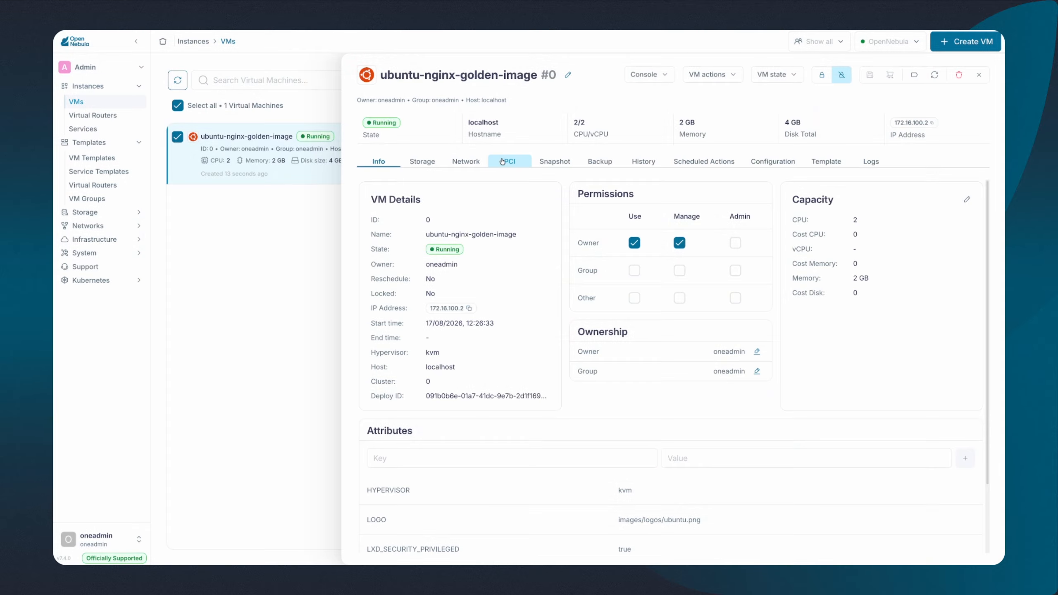
- Review the ubuntu-nginx-golden-image VM's log down to the latest entries and look at its console access options
left_click(861, 166)
scroll(811, 319, "down", 10)
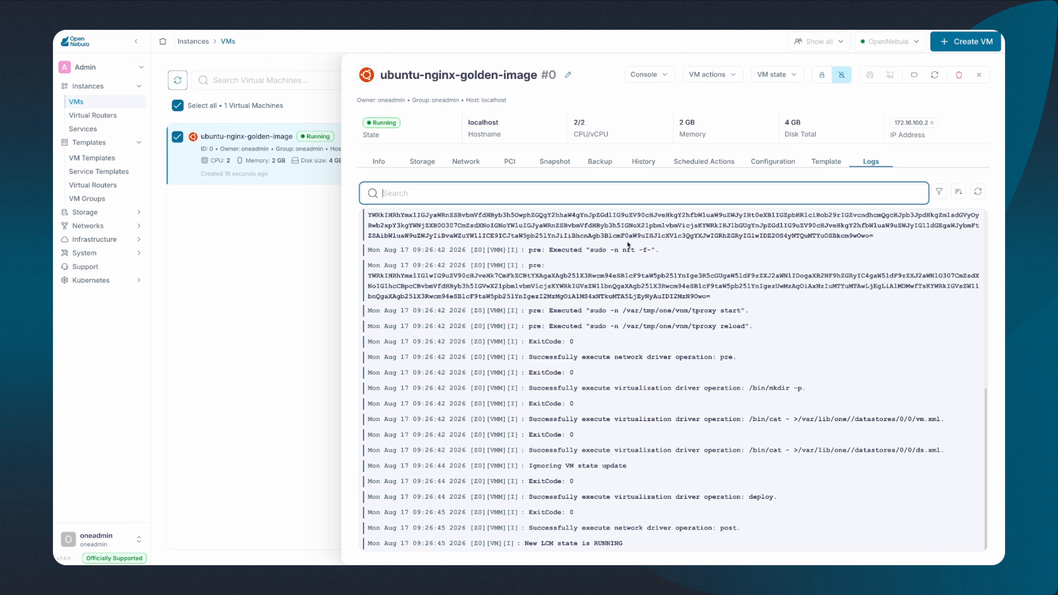
left_click(388, 166)
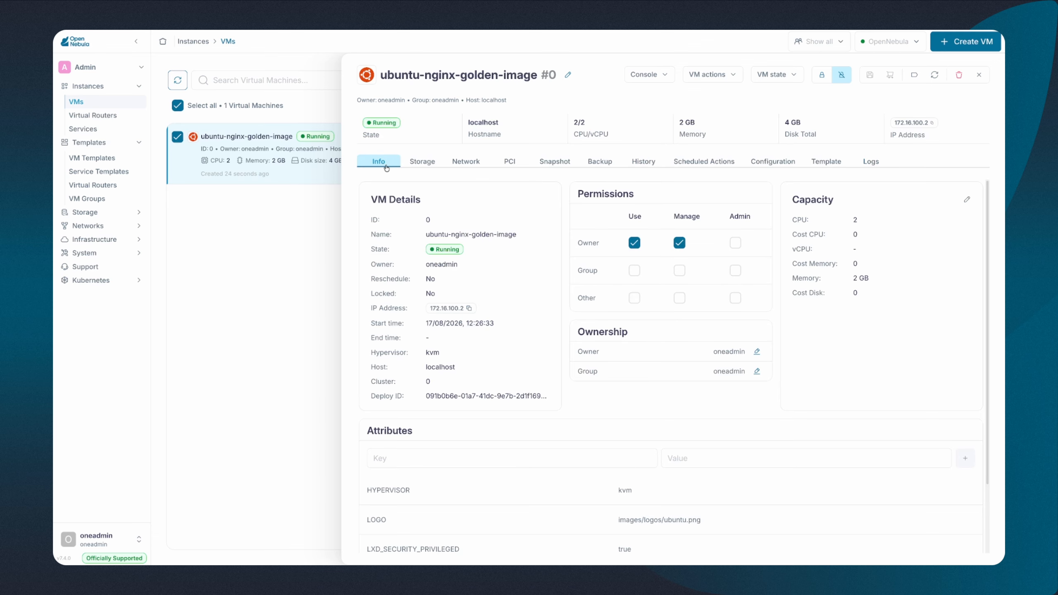
left_click(654, 80)
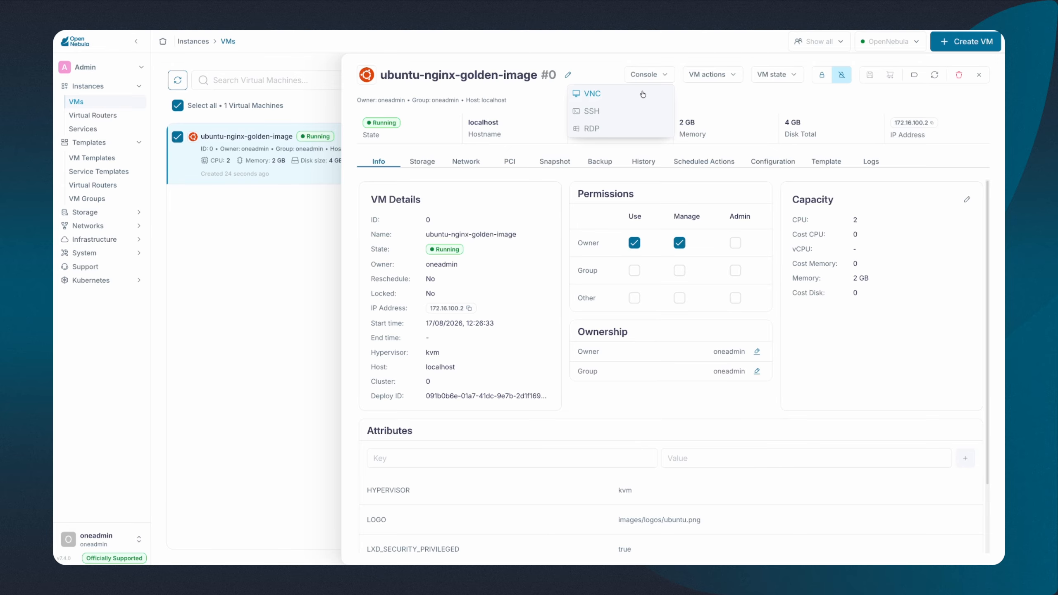
left_click(643, 94)
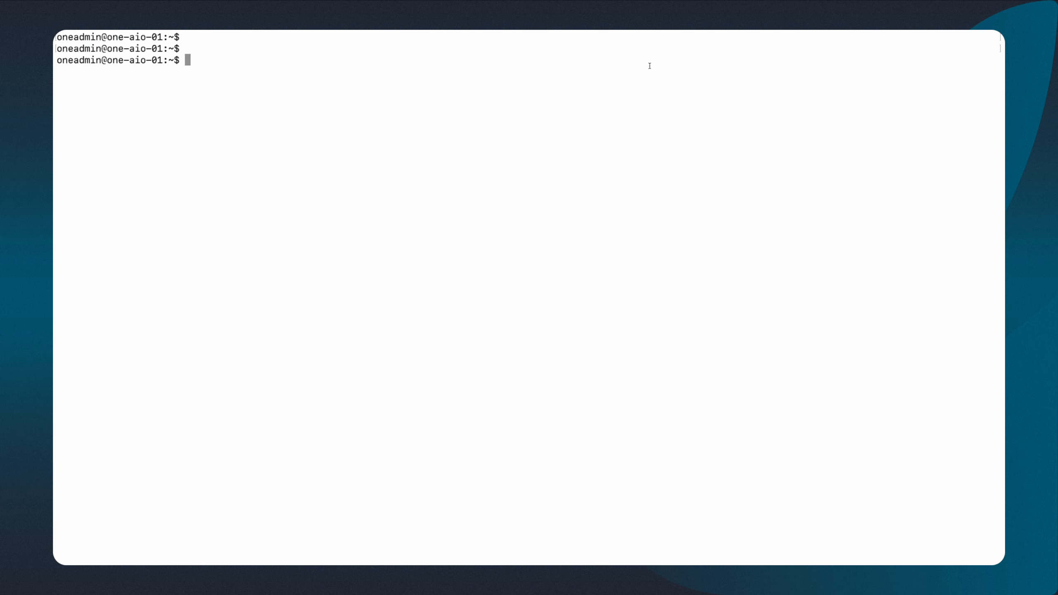
- Switch to the OpenNebula host's terminal and list the virtual machines with onevm list
type("s")
key("BackSpace")
type("onevm list")
key("Return")
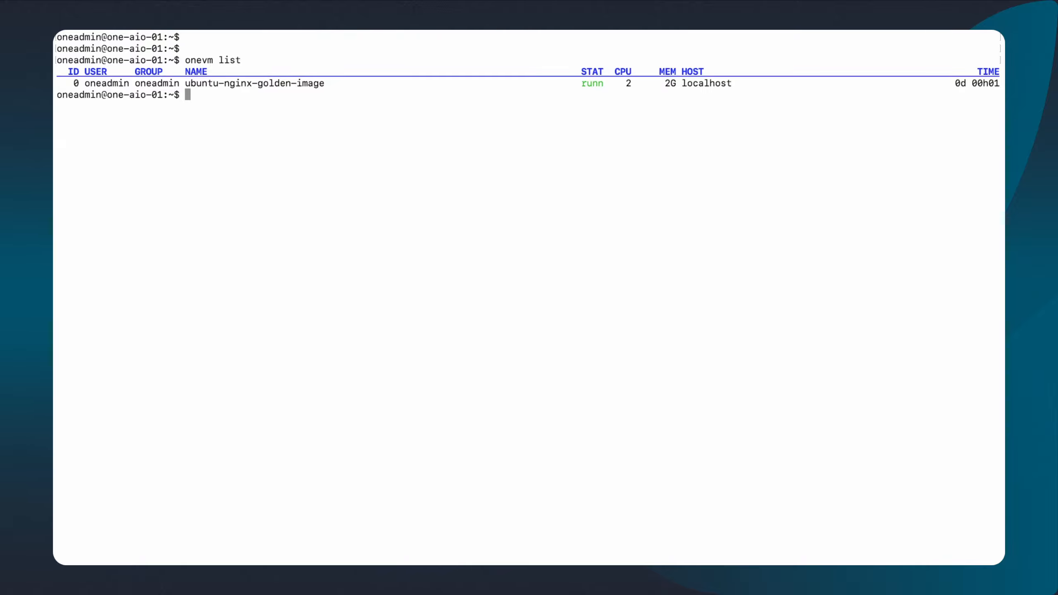
- Clear the terminal and connect to the VM with ID 0 using onevm ssh 0
key("ctrl+l")
key("Return")
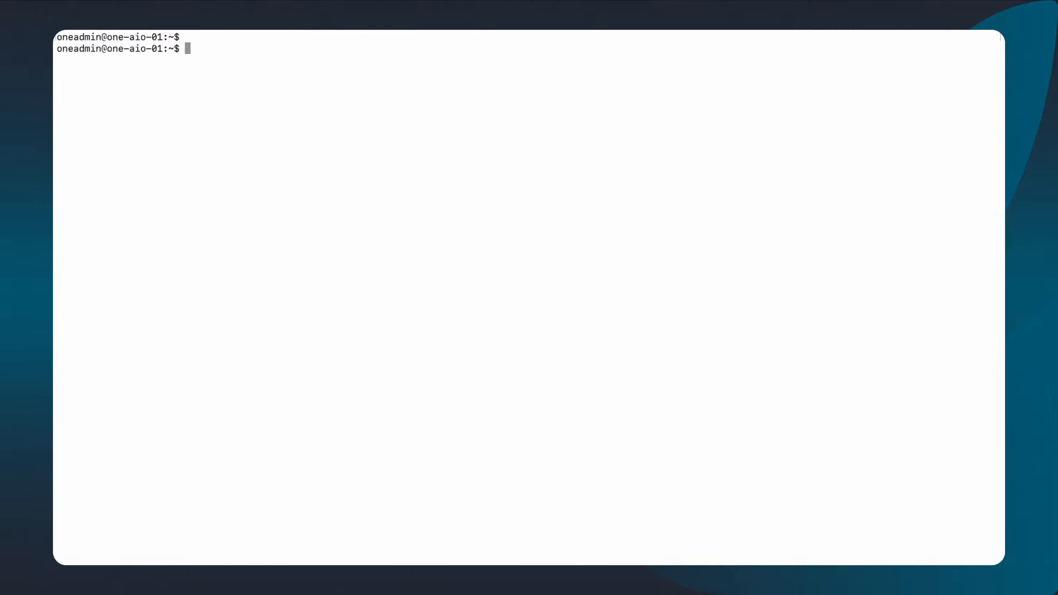
key("Return")
type("onevm ssh 0")
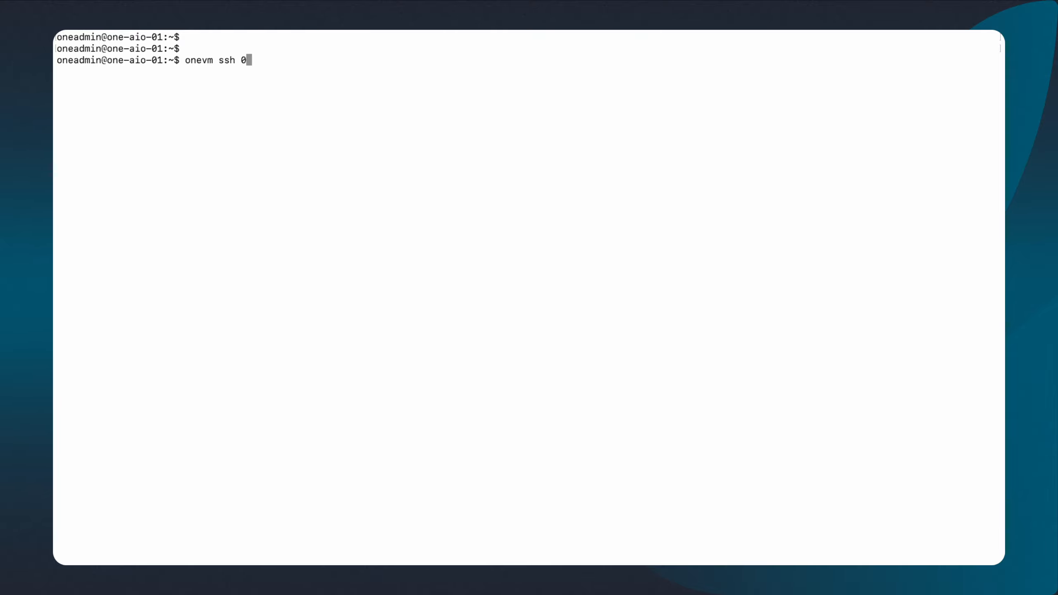
key("Return")
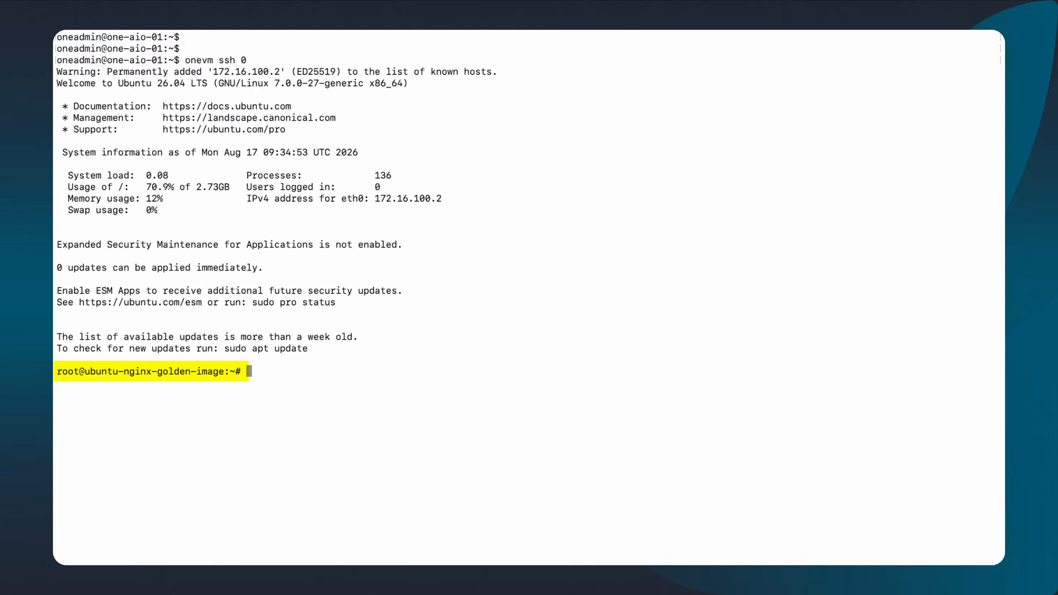
- Refresh the VM's package lists with apt update
type("apt ")
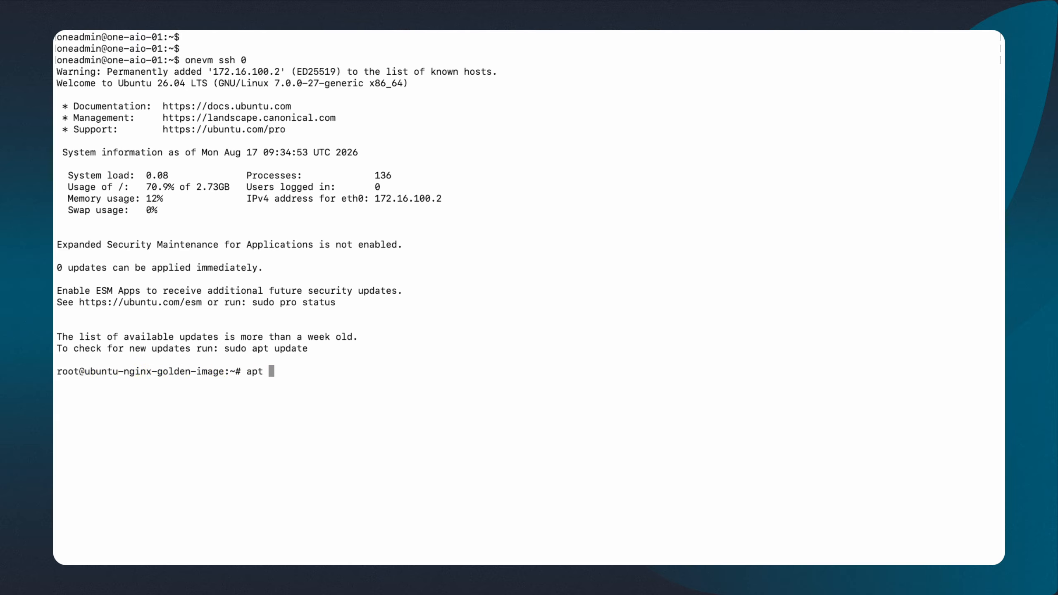
type("update")
key("Return")
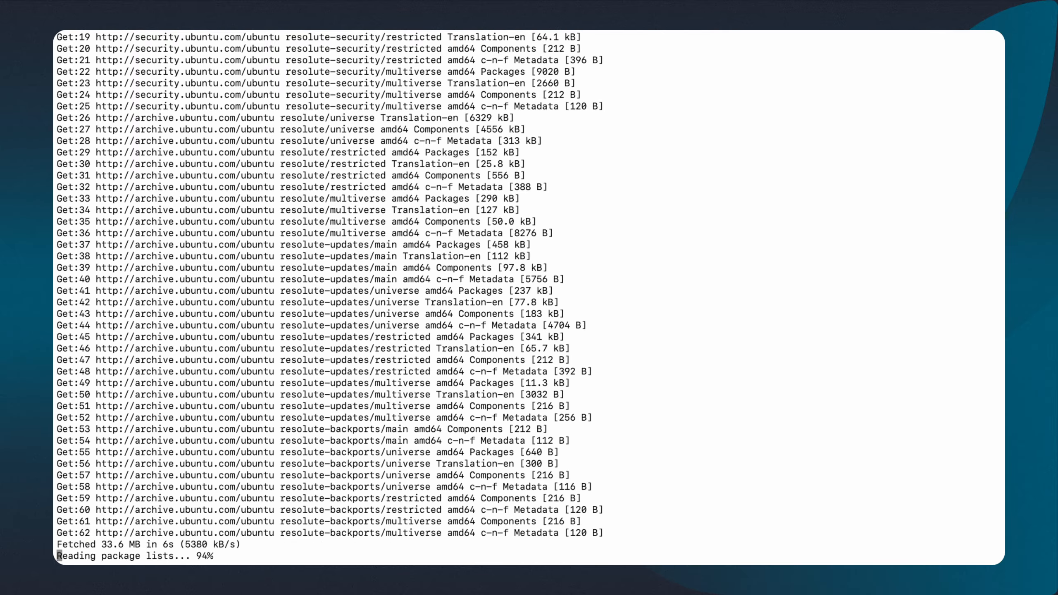
- Clear the terminal and install nginx on the VM with apt, accepting prompts automatically with -y
key("ctrl+l")
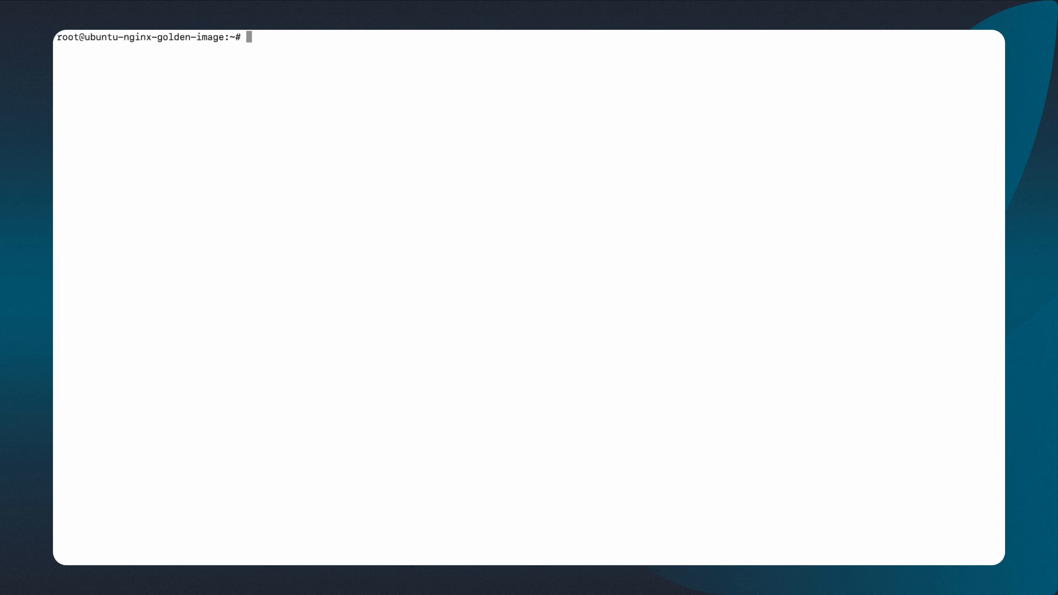
key("Return")
key("Return")
type("apt ins")
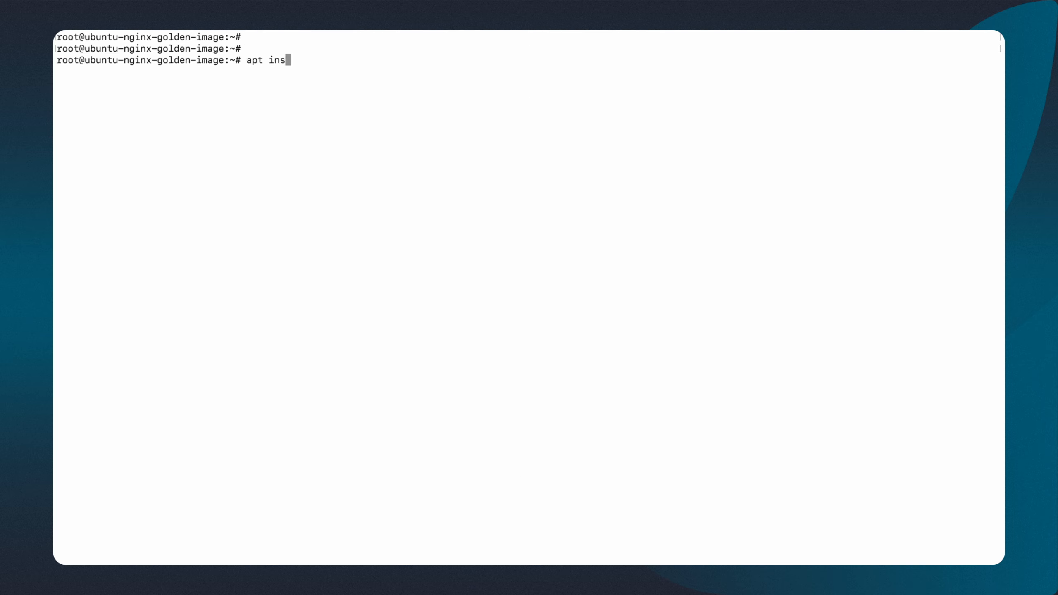
type("tall nginx -y")
key("Return")
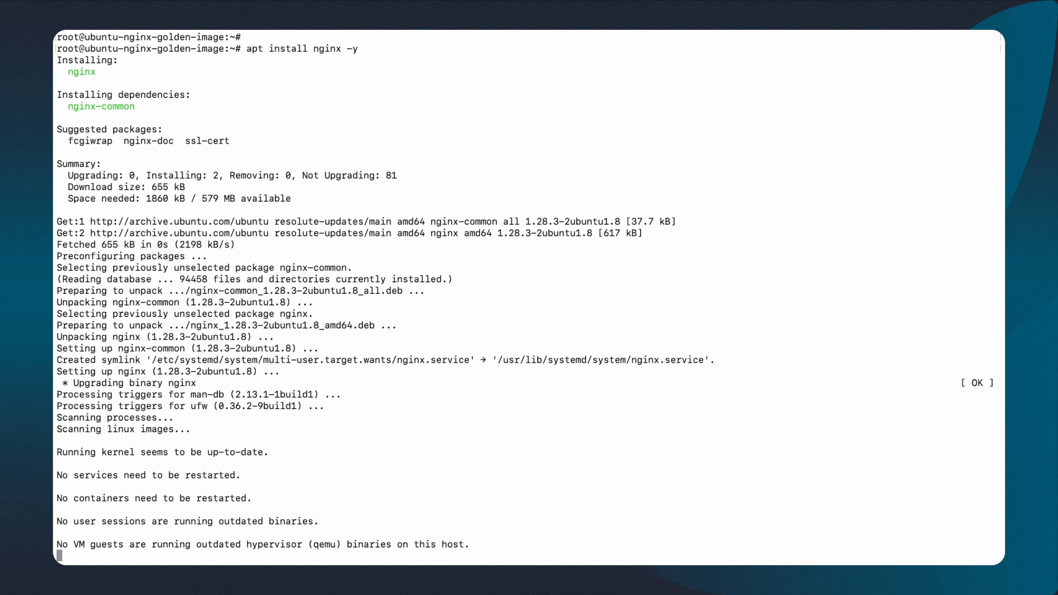
- Create /etc/sysctl.d/60-webserver-tuning.conf in vi, paste the copied tuning parameters from fs.file-max through net.ipv4.tcp_wmem, and save the file
key("ctrl+l")
key("Return")
key("Return")
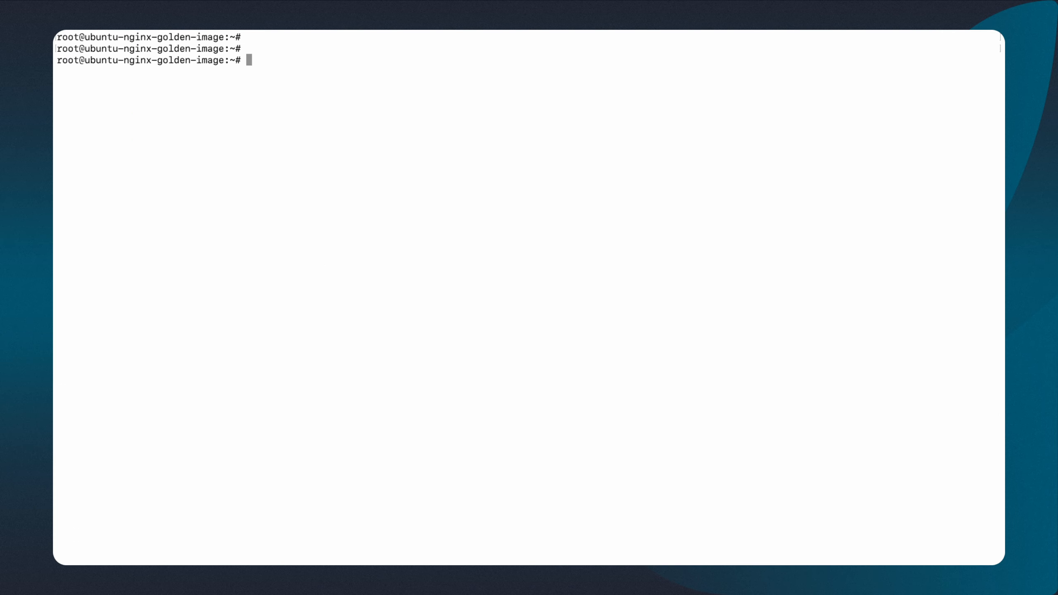
type("vi /etc/sysctl.d/60-")
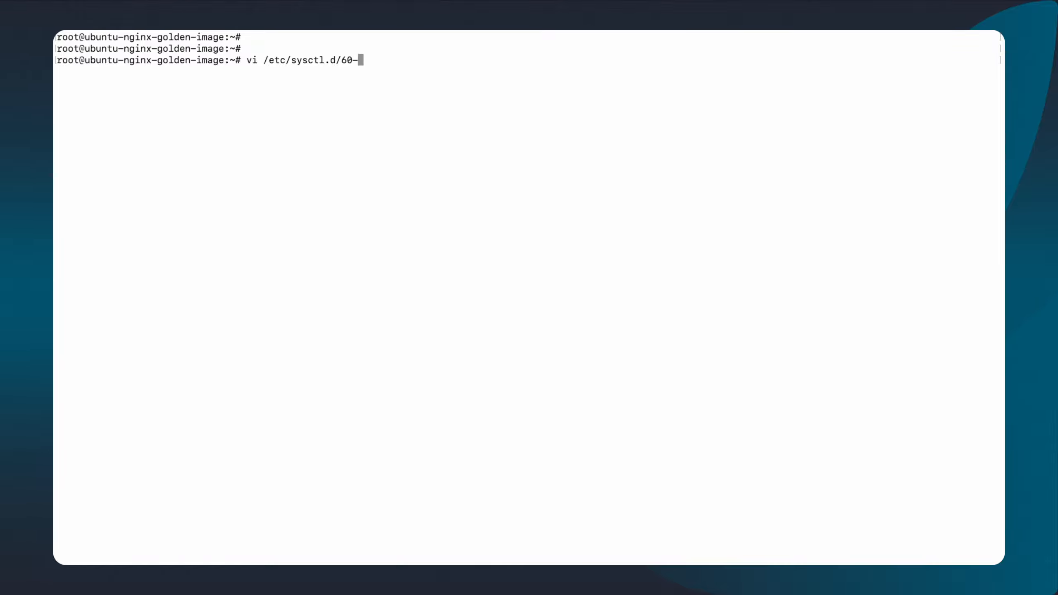
type("webserver-tuning.conf")
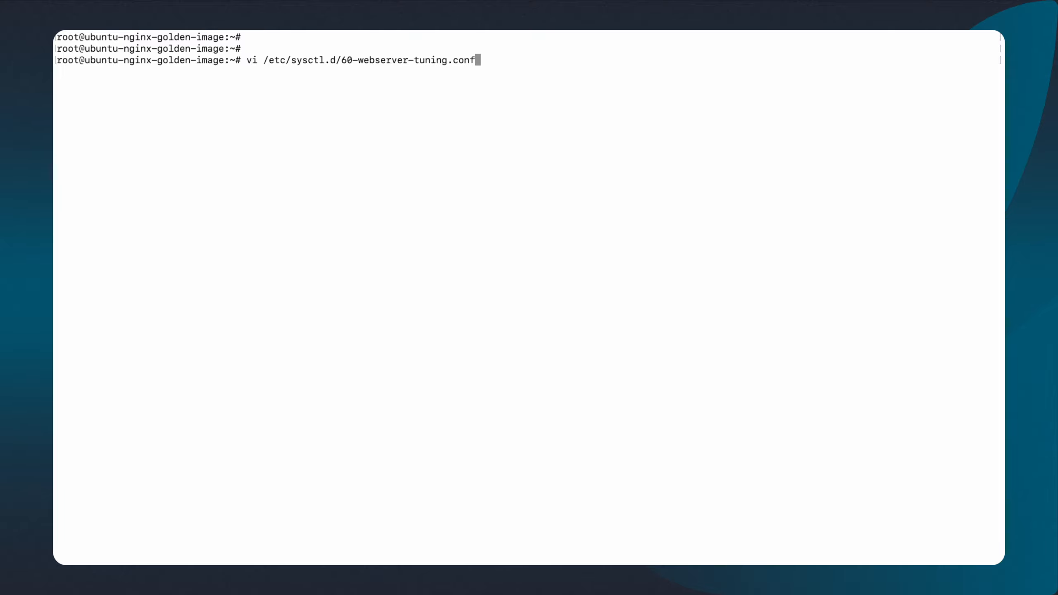
key("Return")
key("i")
key("super+v")
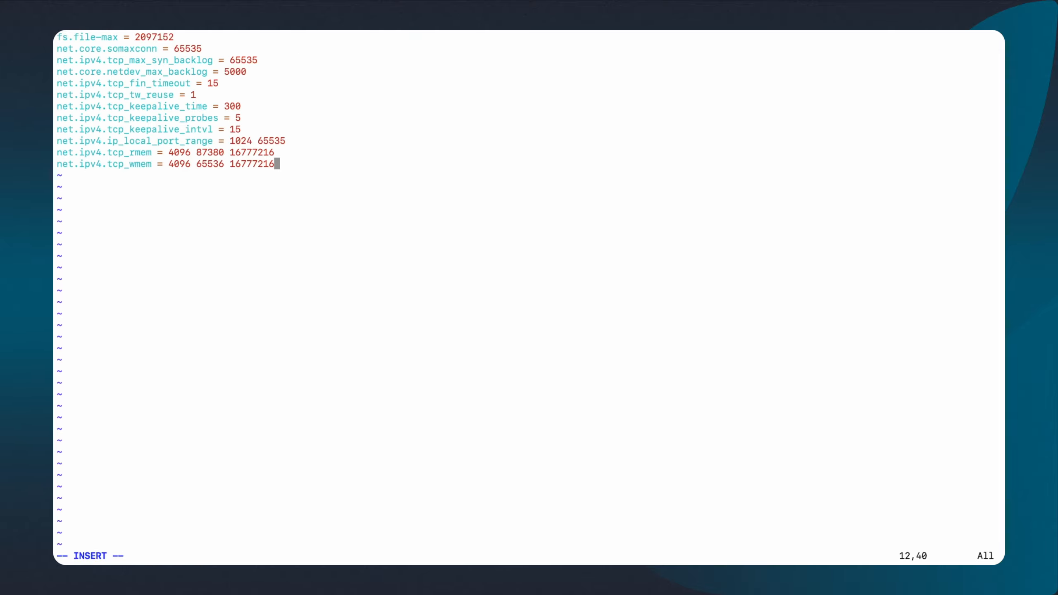
key("Escape")
type(":wq")
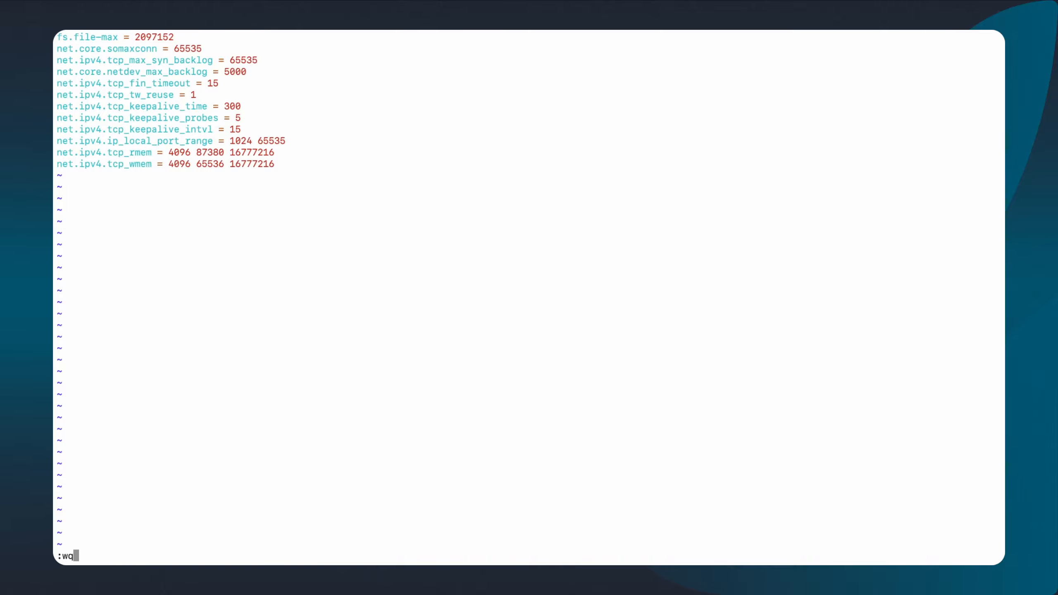
key("Return")
- Clear the terminal and enable the nginx service at boot with systemctl enable nginx
key("ctrl+l")
key("Return")
key("Return")
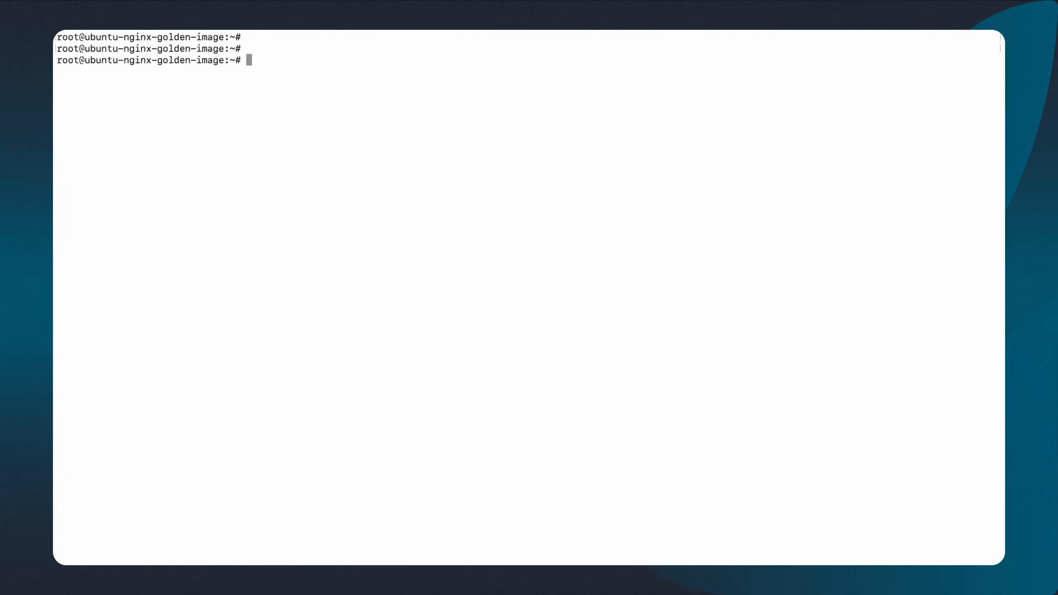
key("Return")
type("system")
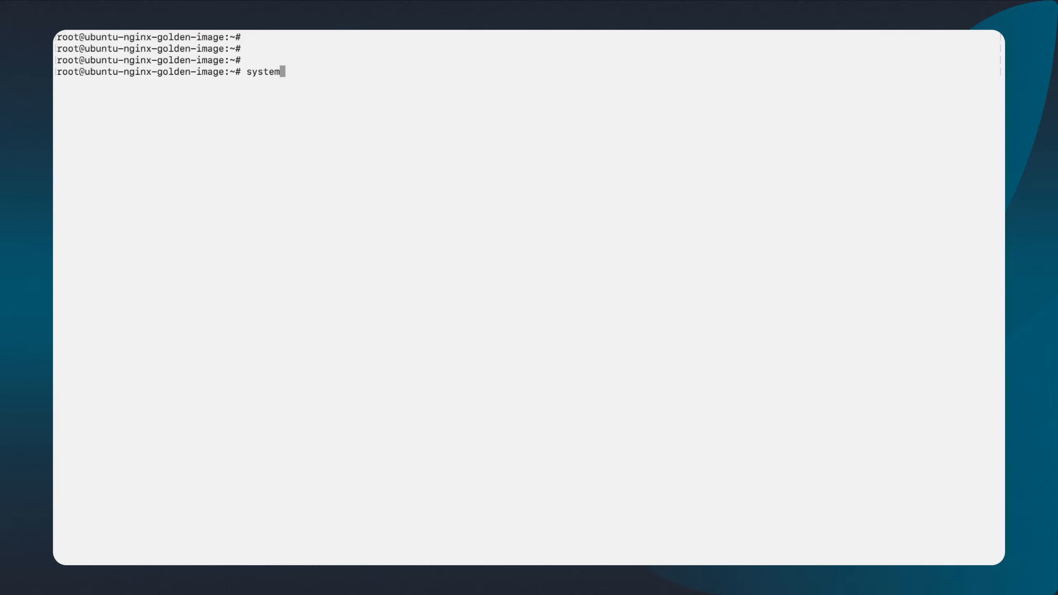
type("ctl enab")
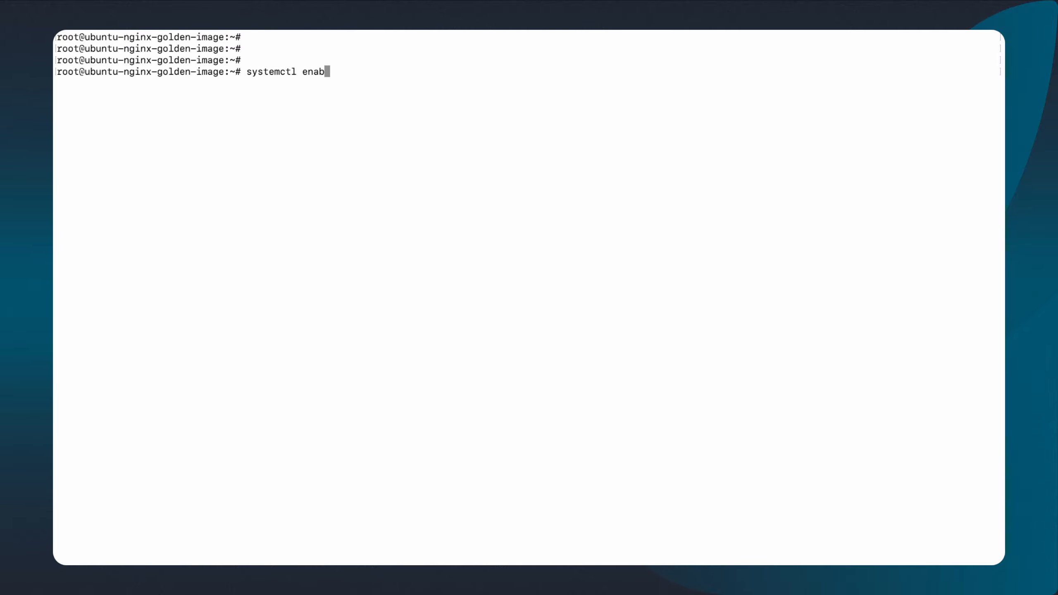
type("le nginx")
key("Return")
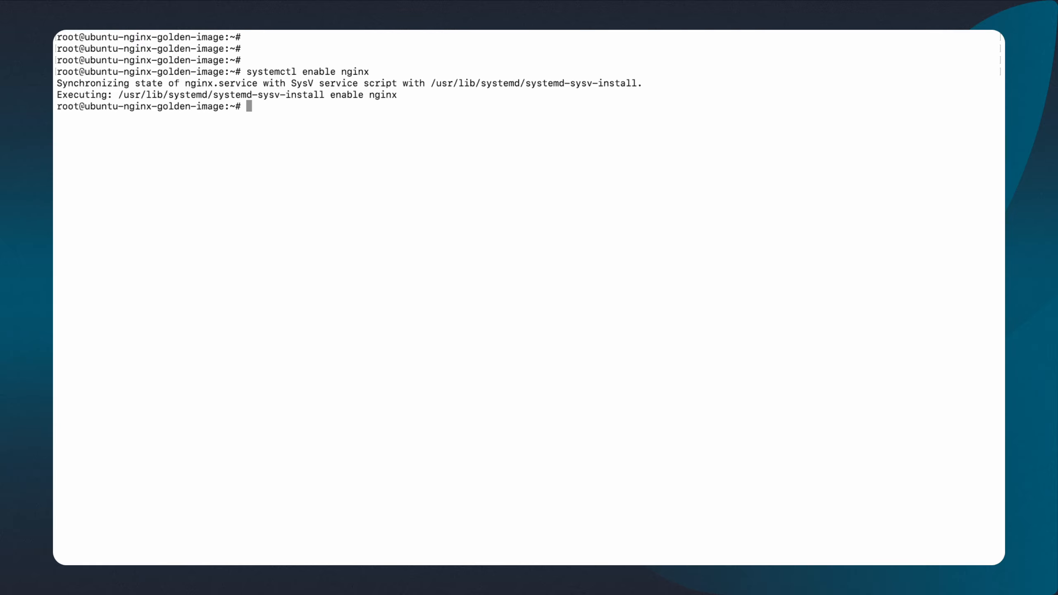
- Exit the SSH session and power off the ubuntu-nginx-golden-image VM in the OpenNebula web interface
type("exit")
key("Return")
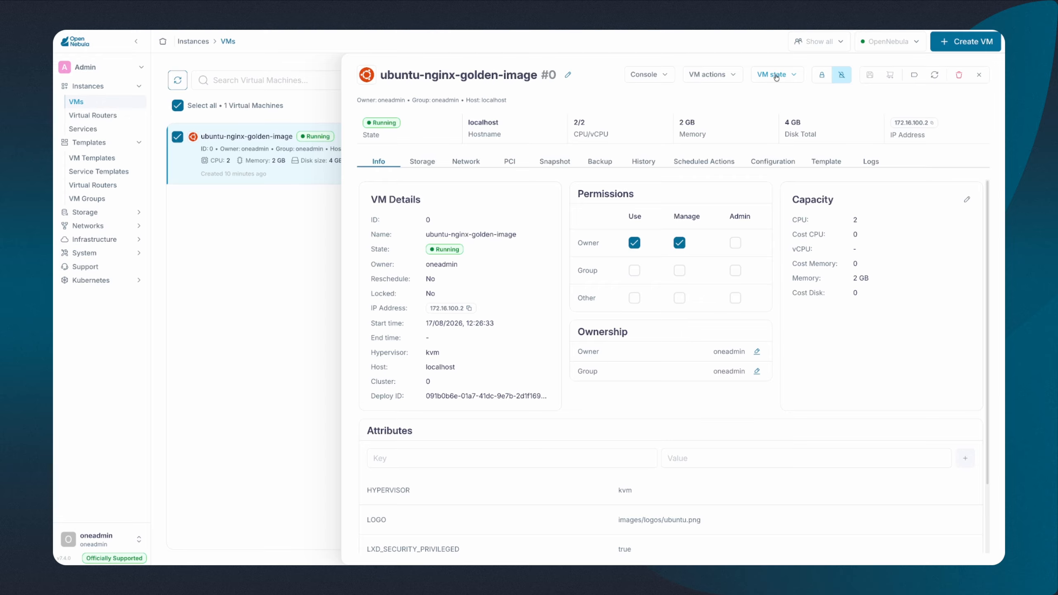
left_click(776, 76)
left_click(763, 145)
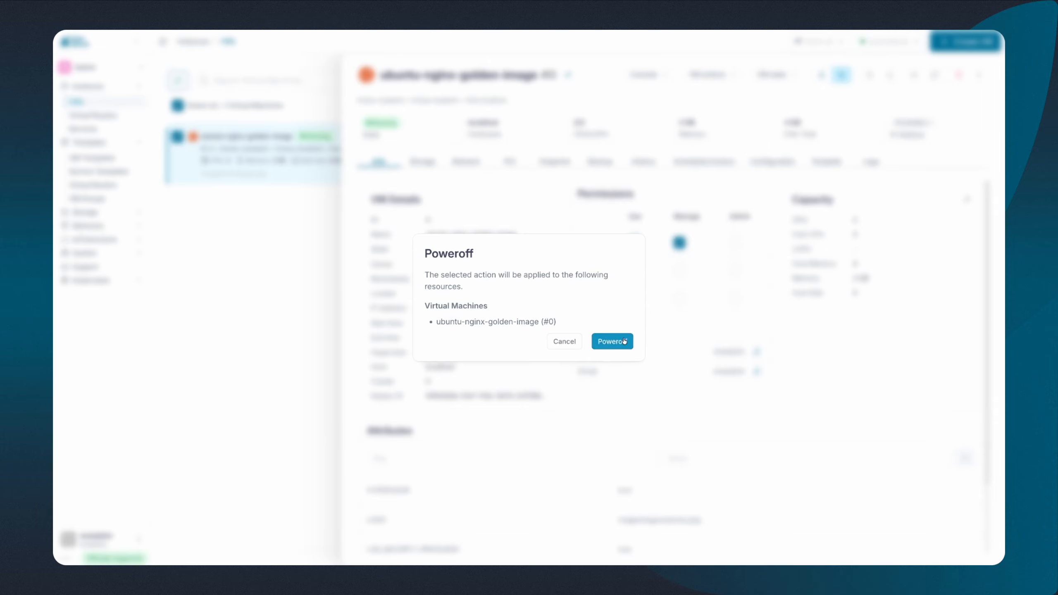
left_click(613, 341)
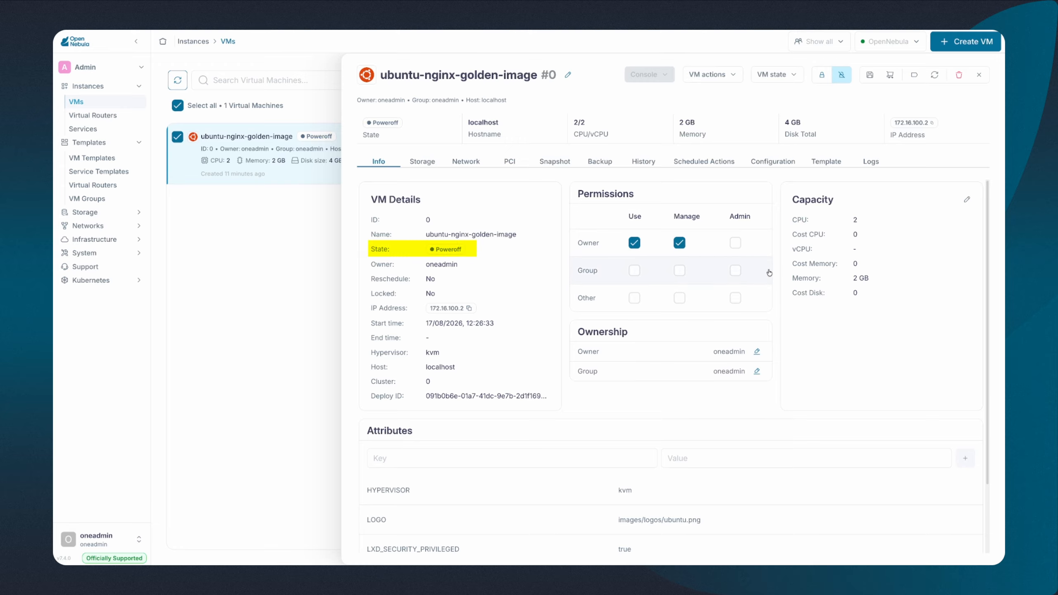
- Save the powered-off VM as a template named ubuntu-nginx, without making the new images persistent
left_click(870, 75)
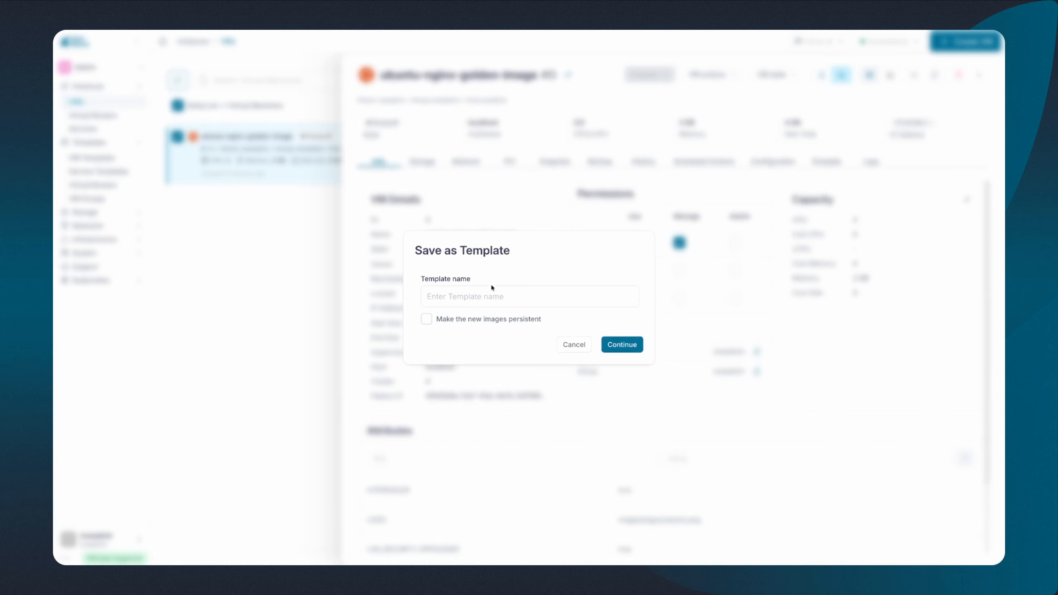
left_click(489, 294)
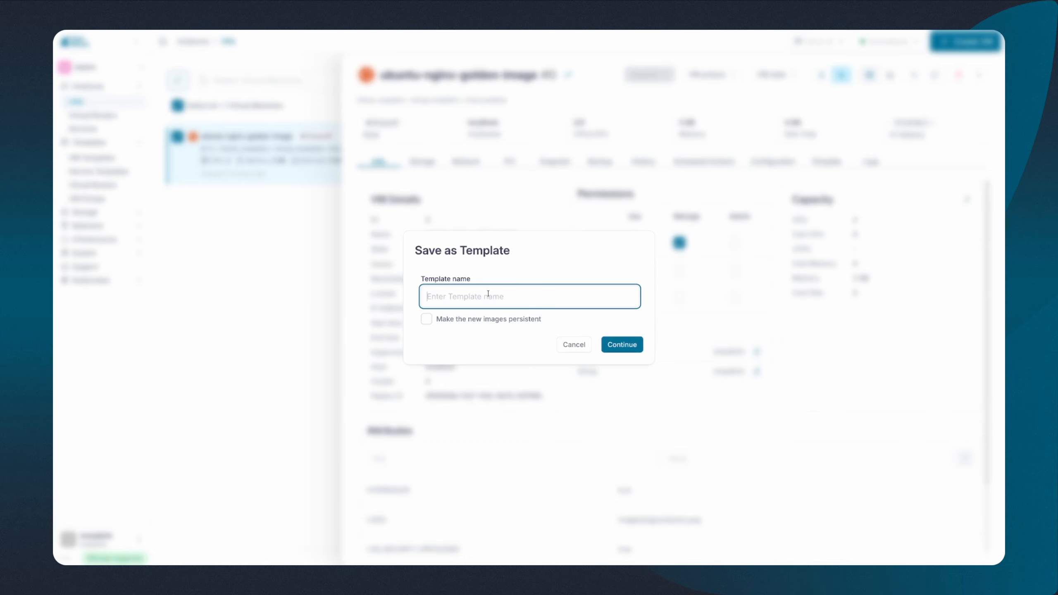
type("ubuntu")
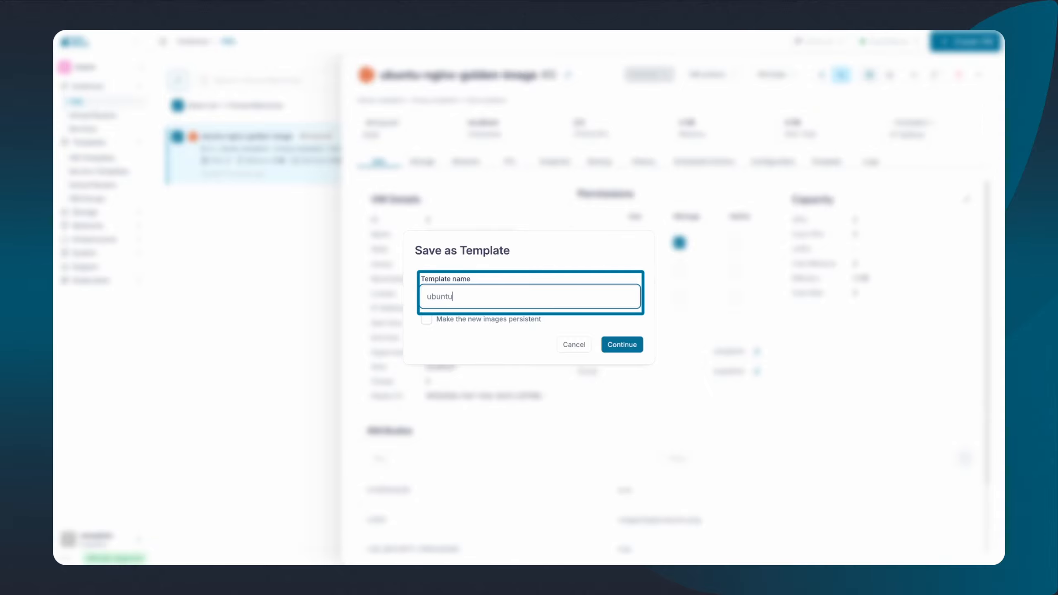
type("-nginx")
left_click(622, 345)
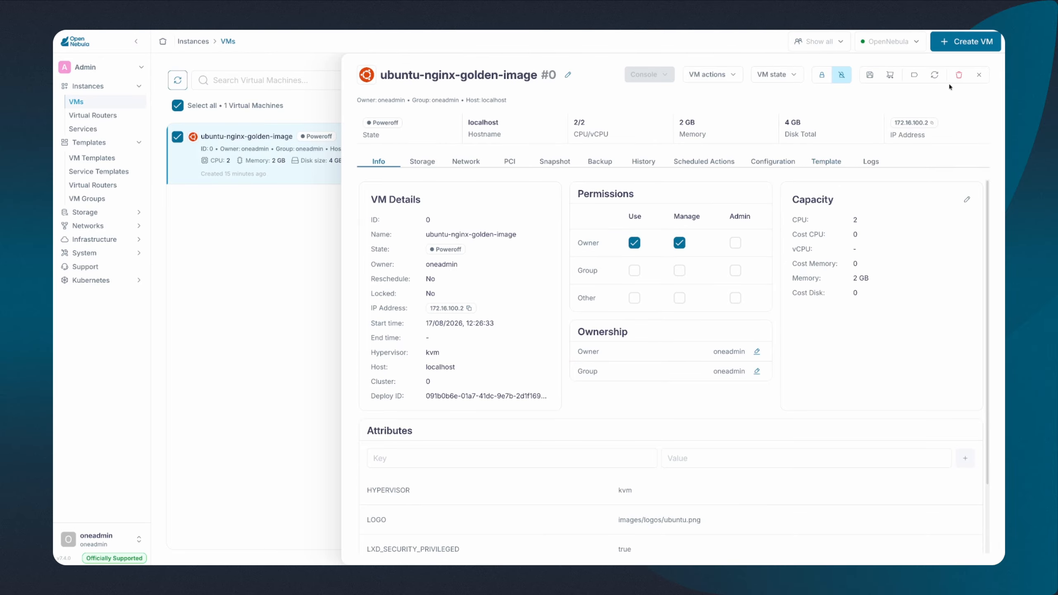
- Terminate the ubuntu-nginx-golden-image VM using the regular terminate option
left_click(959, 75)
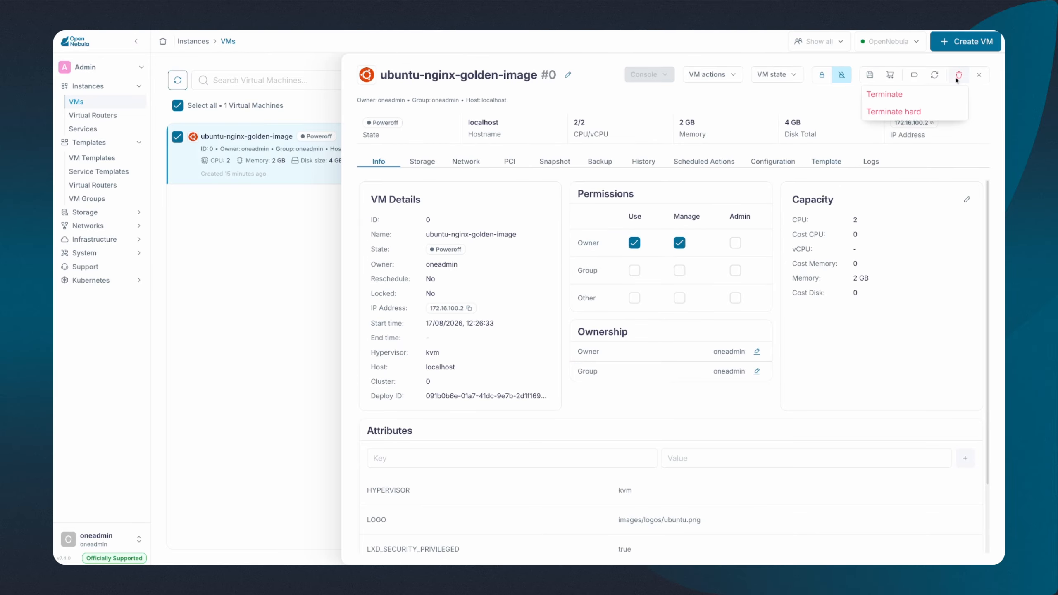
left_click(944, 95)
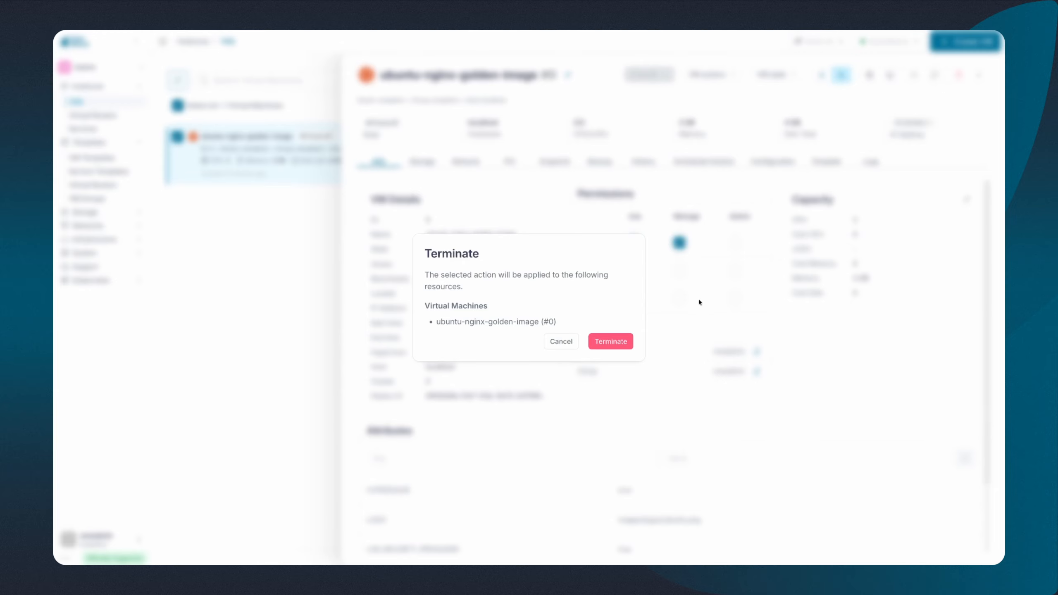
left_click(625, 340)
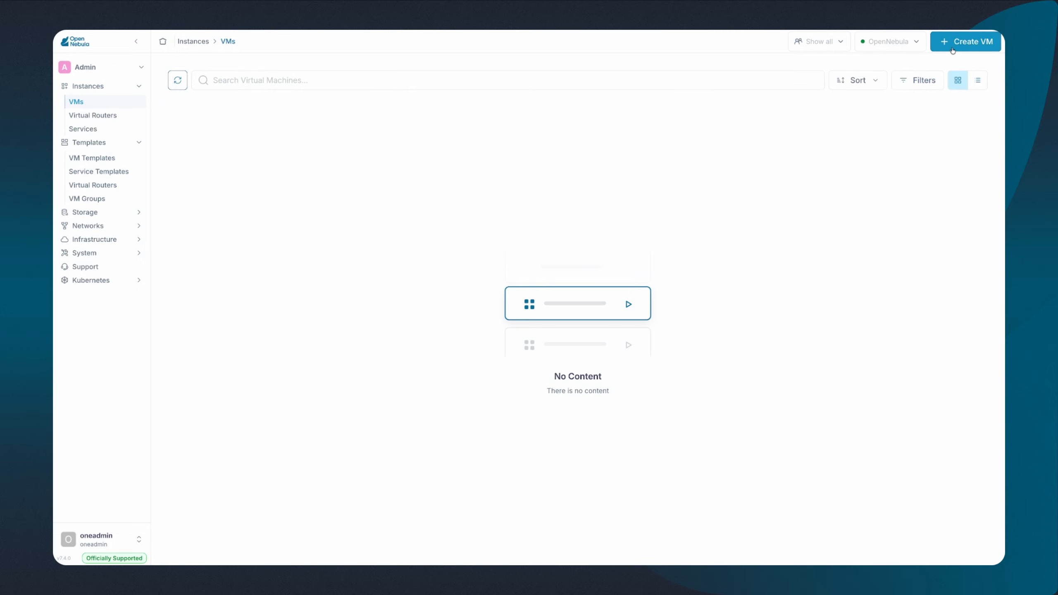
- Create 2 VM instances from the ubuntu-nginx template, leaving the VM name empty and the other options at their defaults
left_click(953, 50)
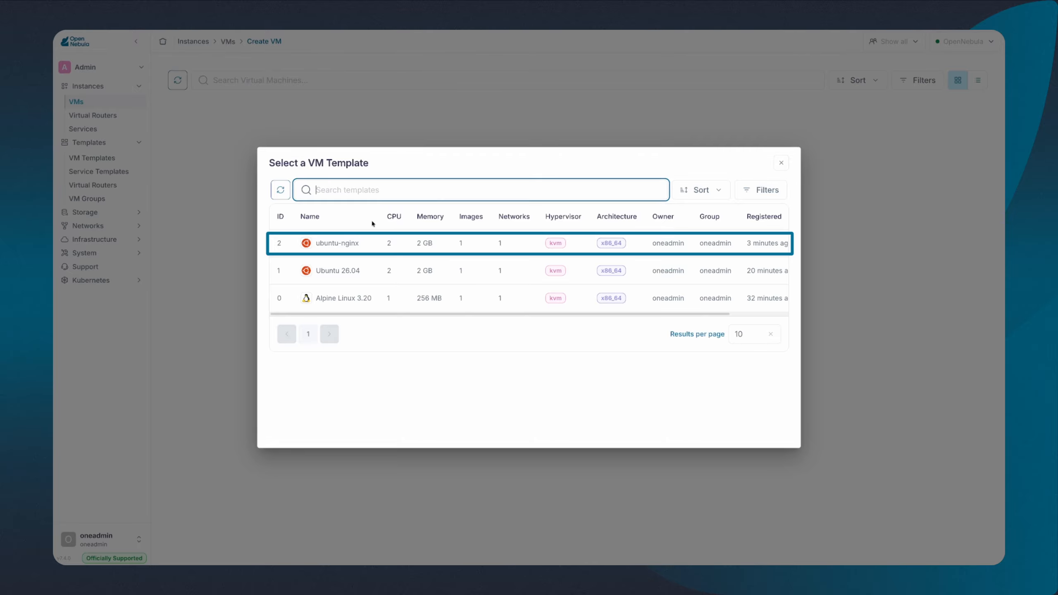
left_click(354, 250)
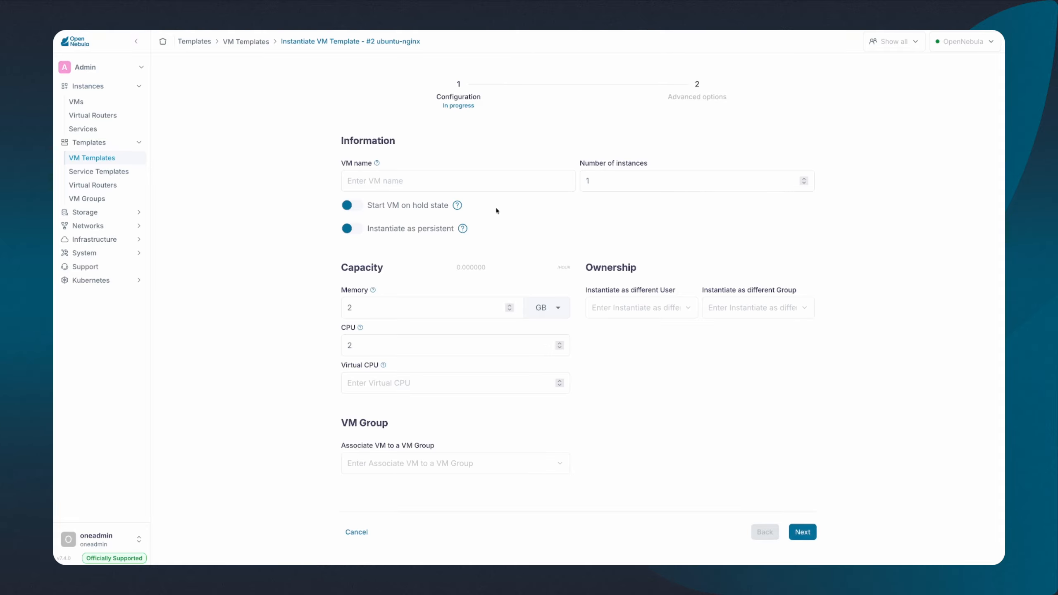
left_click(475, 183)
key("Tab")
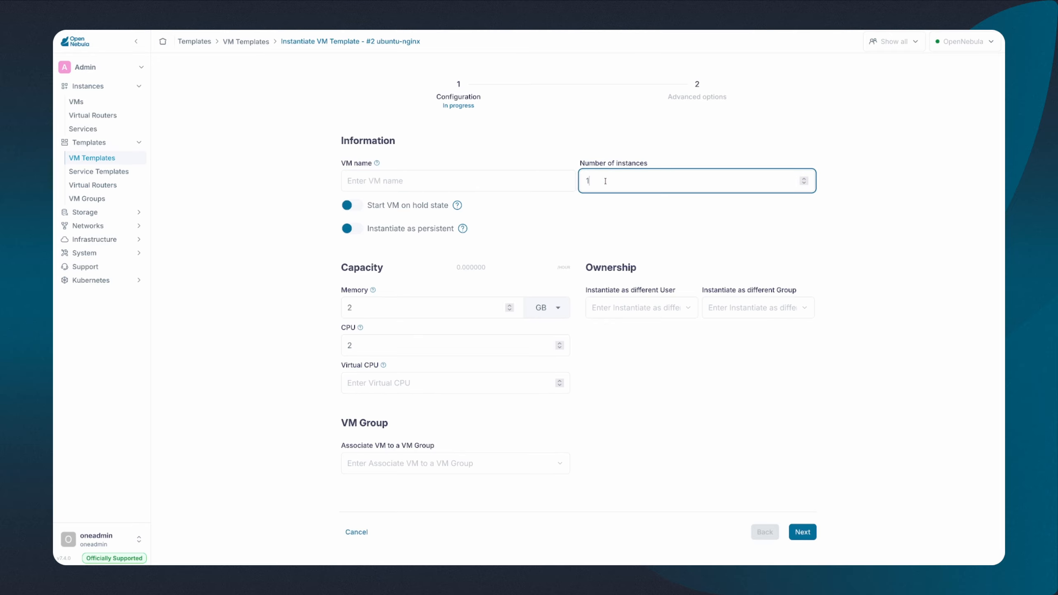
key("BackSpace")
type("2")
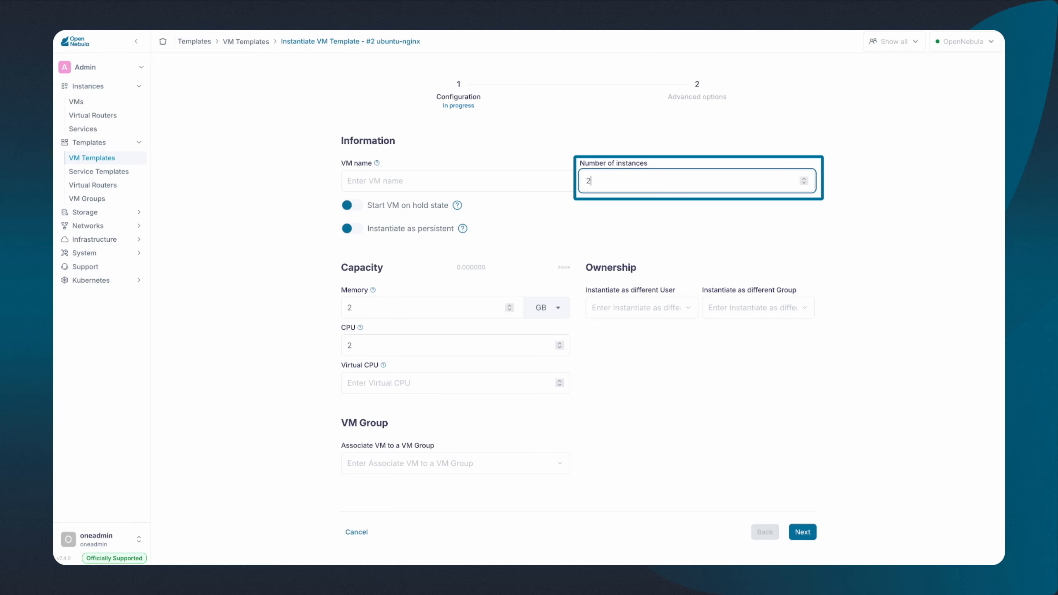
left_click(640, 213)
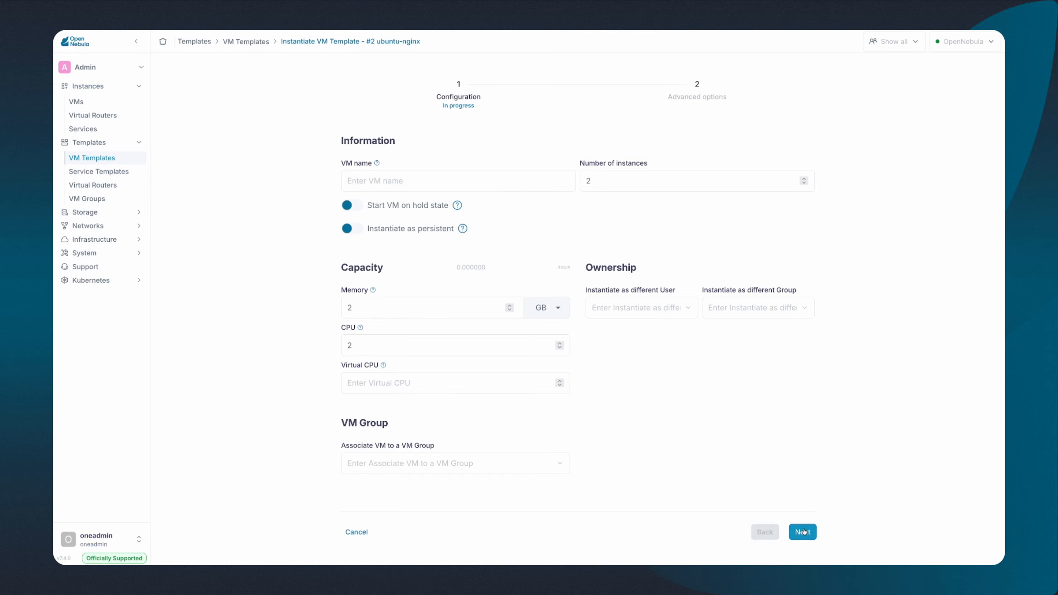
left_click(802, 532)
left_click(801, 532)
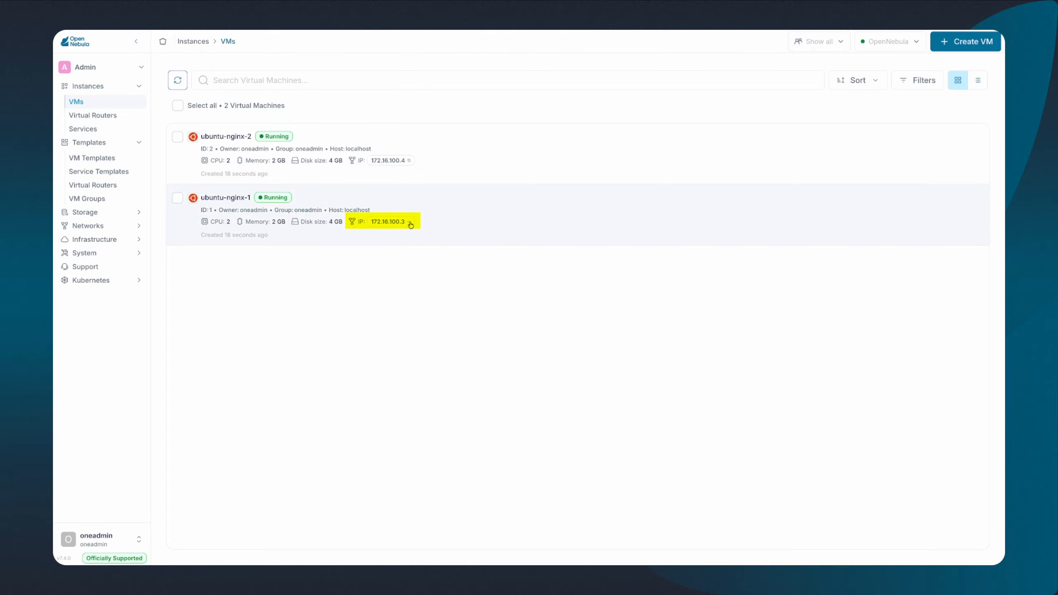
- Copy the IP address of ubuntu-nginx-1 and open 172.16.100.3 in a new browser tab to check its nginx page
left_click(411, 224)
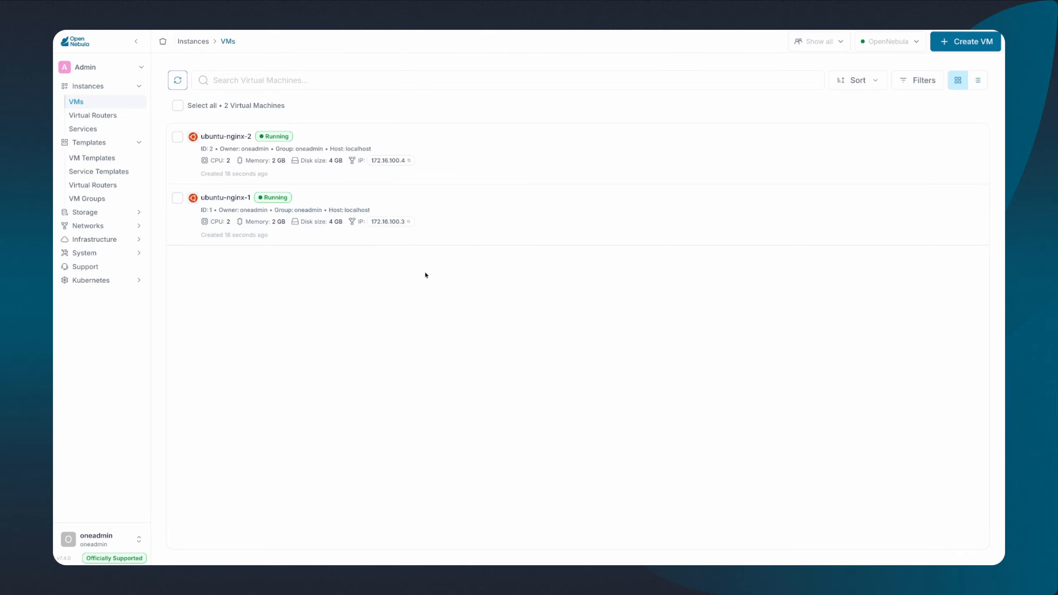
key("ctrl+t")
key("ctrl+v")
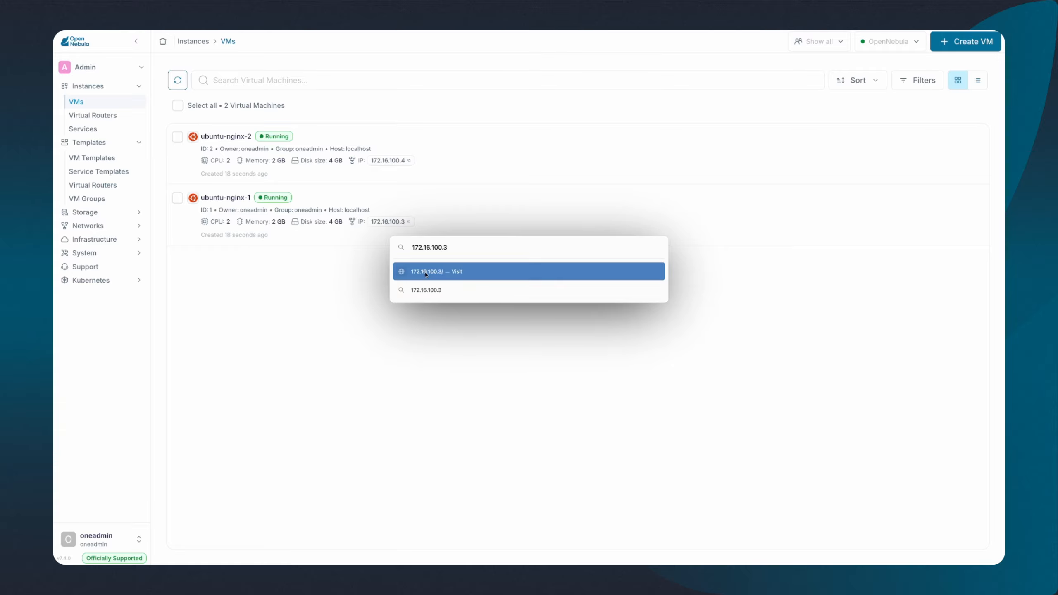
key("Return")
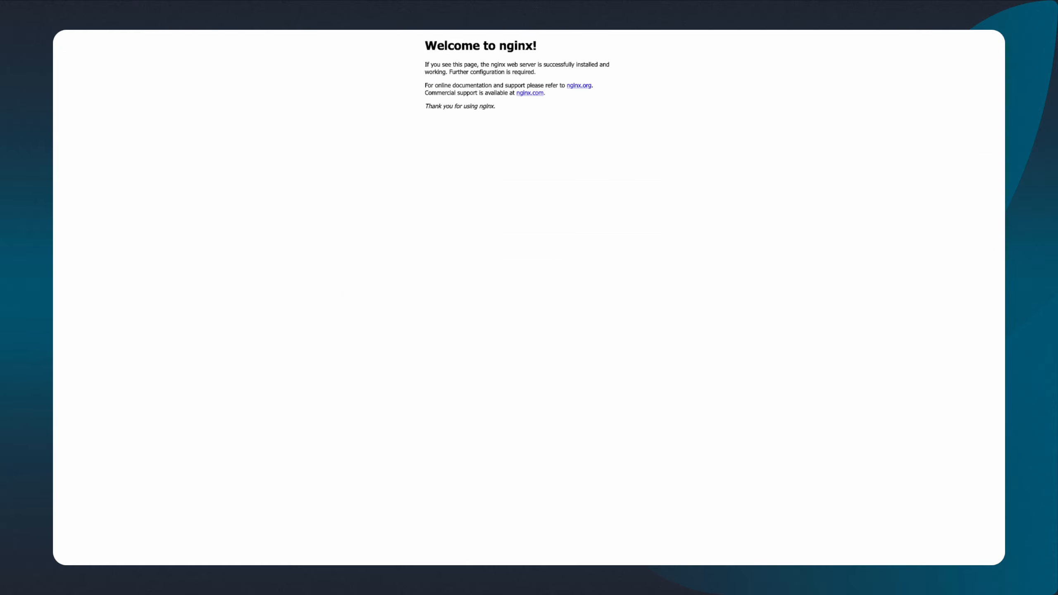
key("ctrl+plus")
key("ctrl+plus")
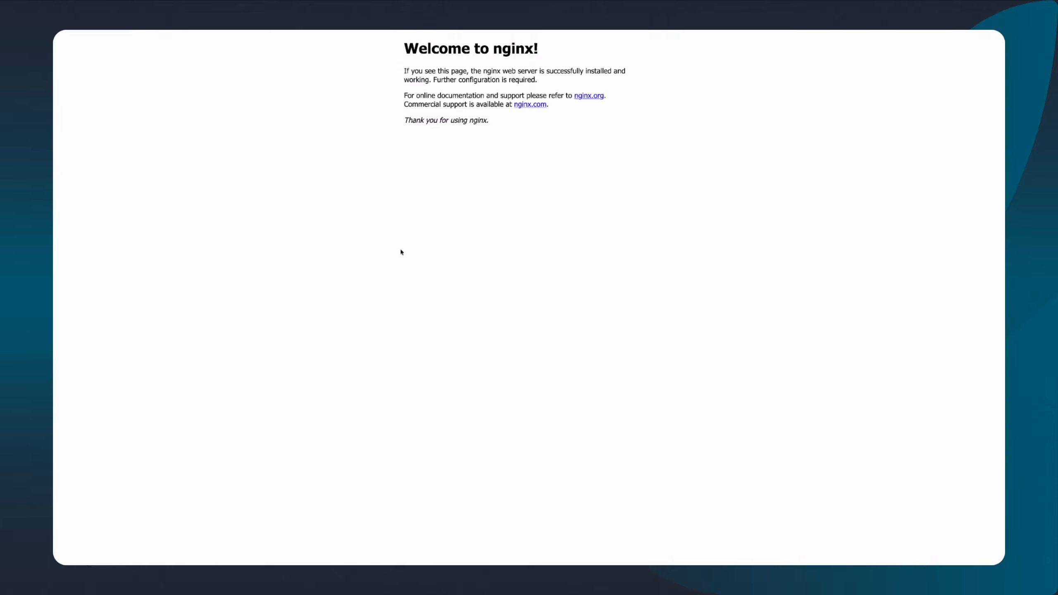
- Return to Sunstone, check ubuntu-nginx-2's nginx page by opening its copied IP address 172.16.100.4 in a new tab, and switch back to Sunstone
mouse_move(58, 136)
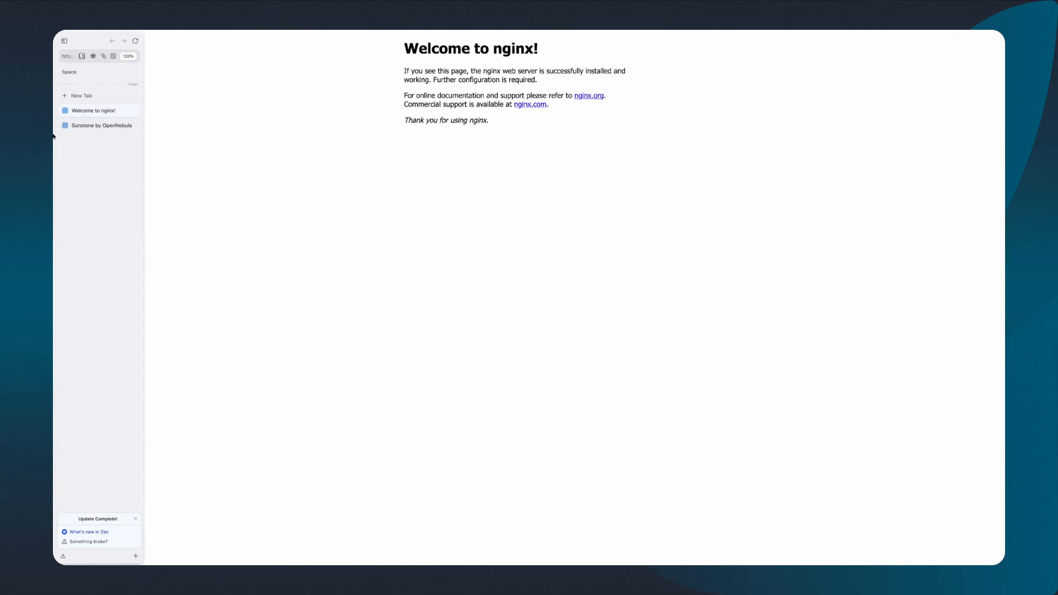
left_click(80, 126)
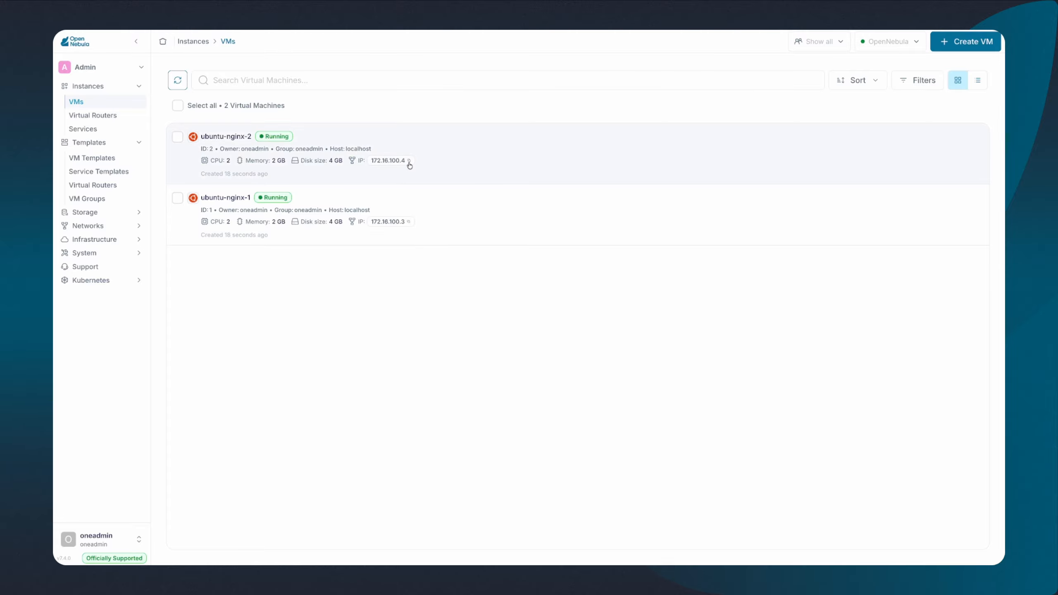
left_click(410, 161)
key("ctrl+t")
key("ctrl+v")
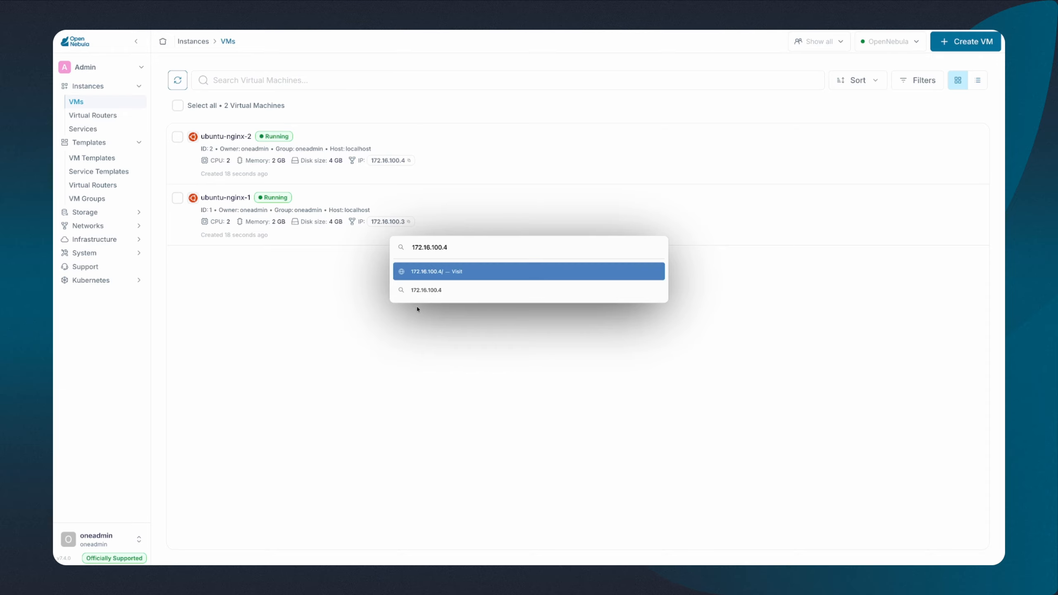
key("Return")
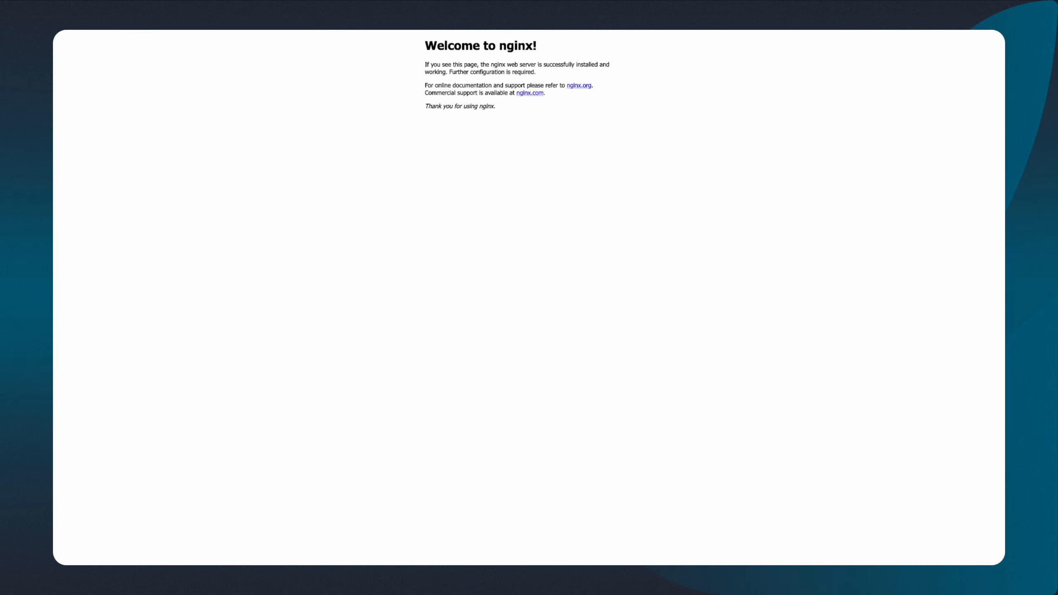
key("ctrl+plus")
key("ctrl+plus")
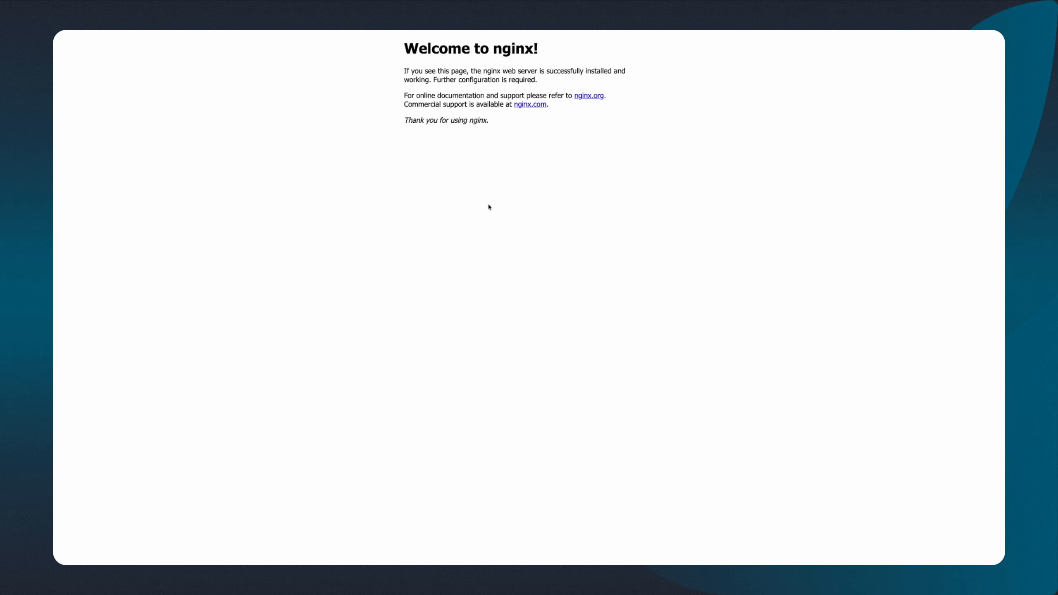
mouse_move(57, 88)
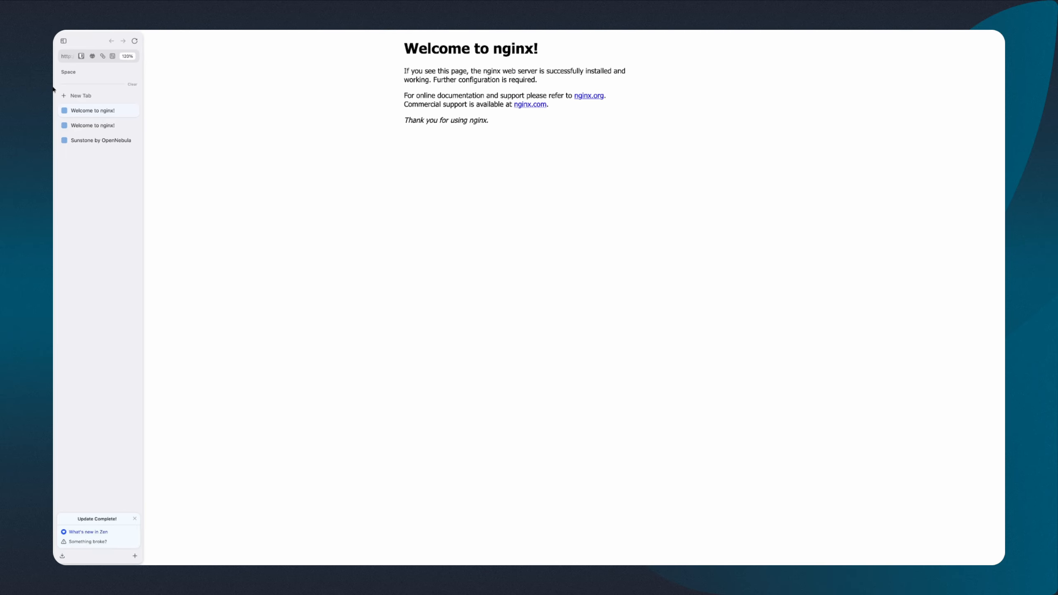
left_click(86, 141)
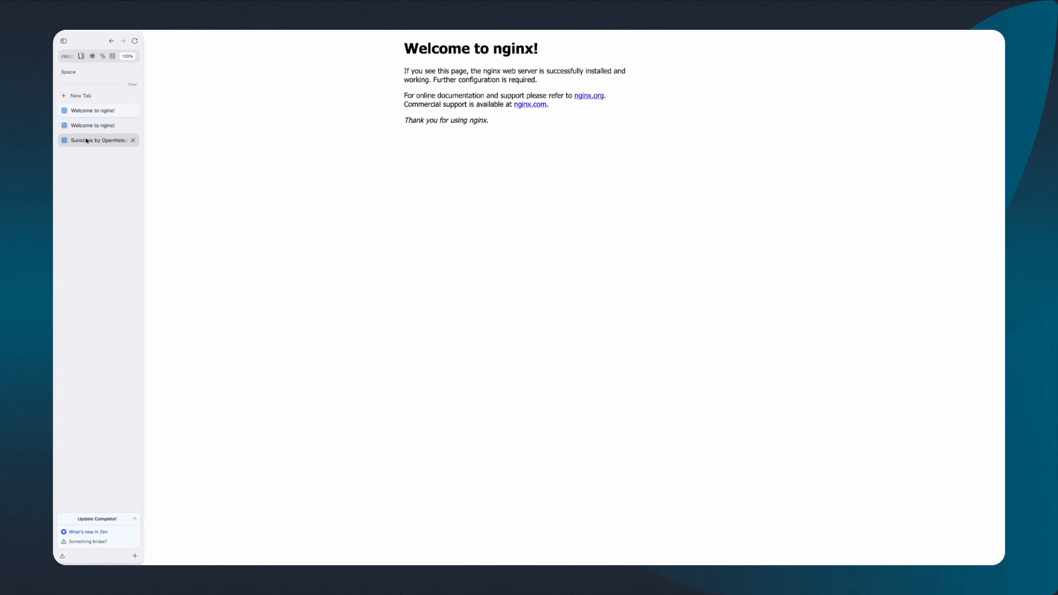